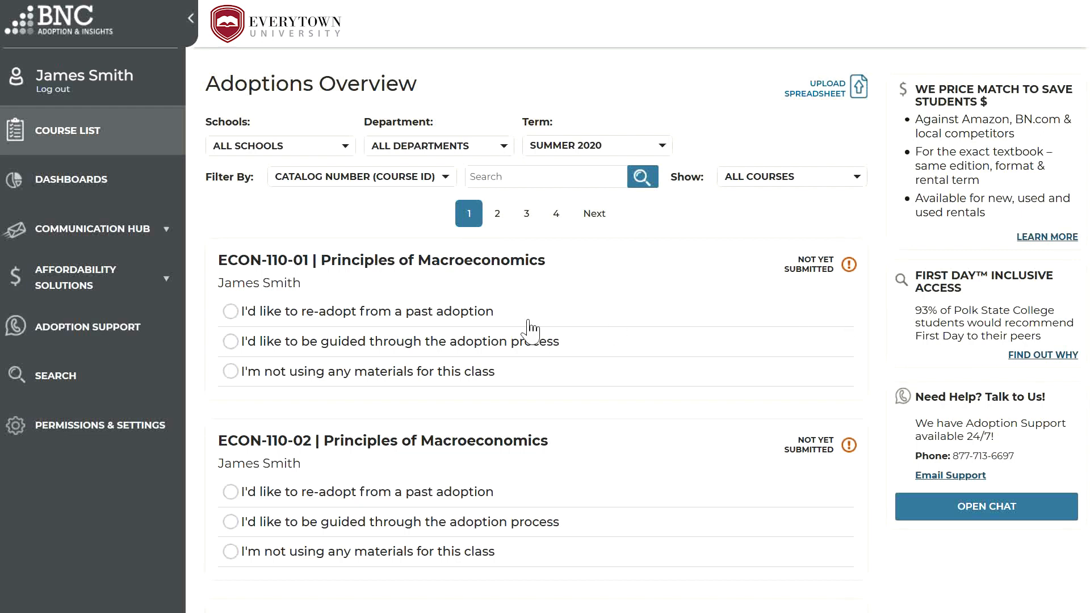
- Choose to re-adopt ECON-110-01 from a past adoption and check the available past terms, keeping Summer 2020
{"action": "left_click", "coordinate": [339, 321]}
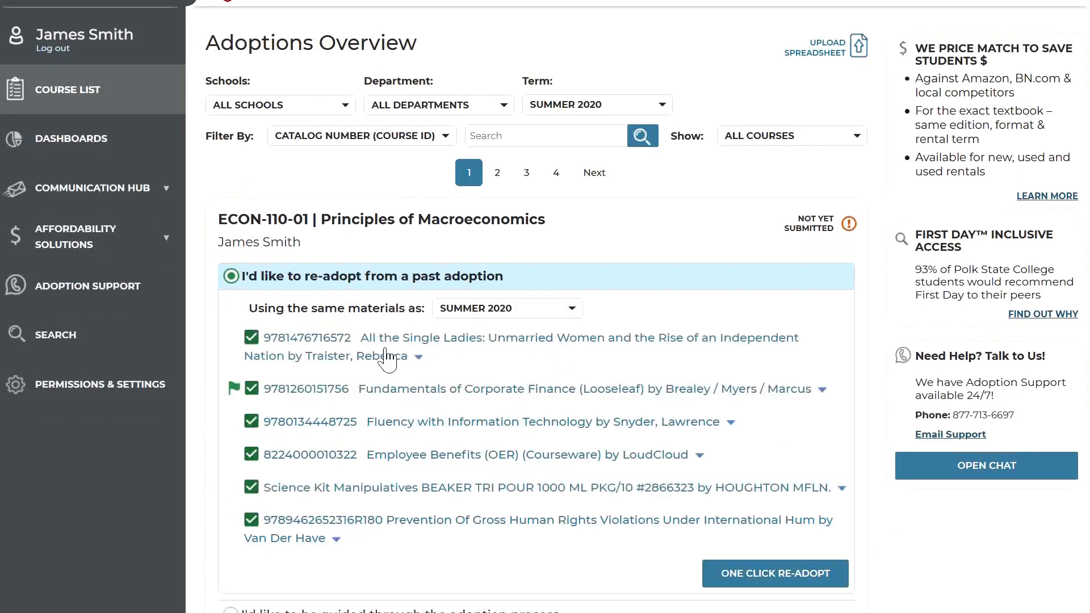
{"action": "left_click", "coordinate": [500, 308]}
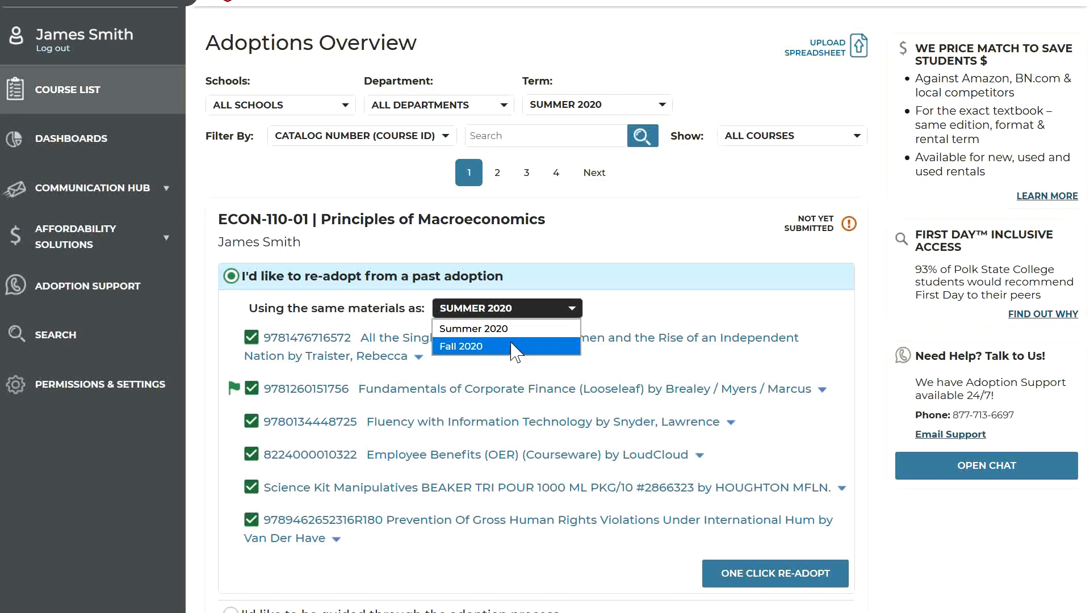
{"action": "left_click", "coordinate": [633, 318]}
- Expand Fundamentals of Corporate Finance (Looseleaf) in the ECON-110-01 materials and mark the book as Required
{"action": "scroll", "coordinate": [630, 312], "scroll_direction": "down", "scroll_amount": 3}
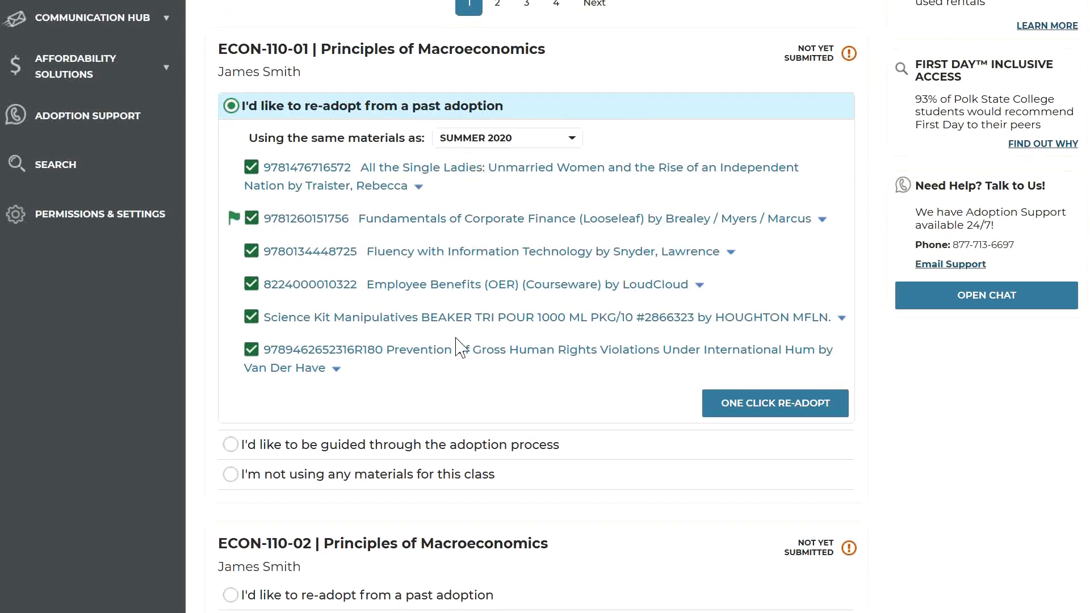
{"action": "left_click", "coordinate": [463, 223]}
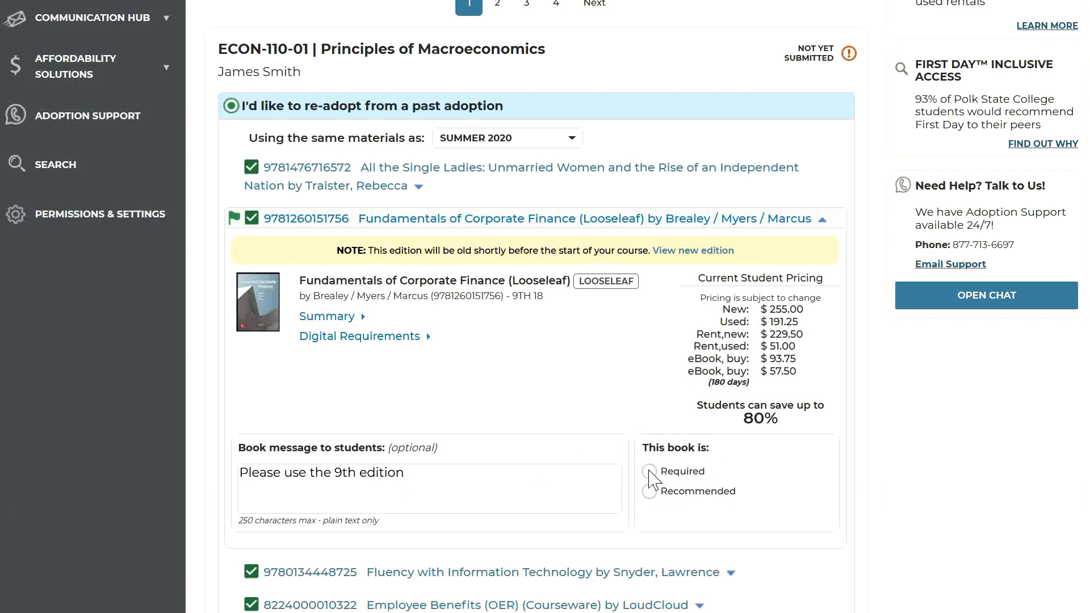
{"action": "left_click", "coordinate": [651, 474]}
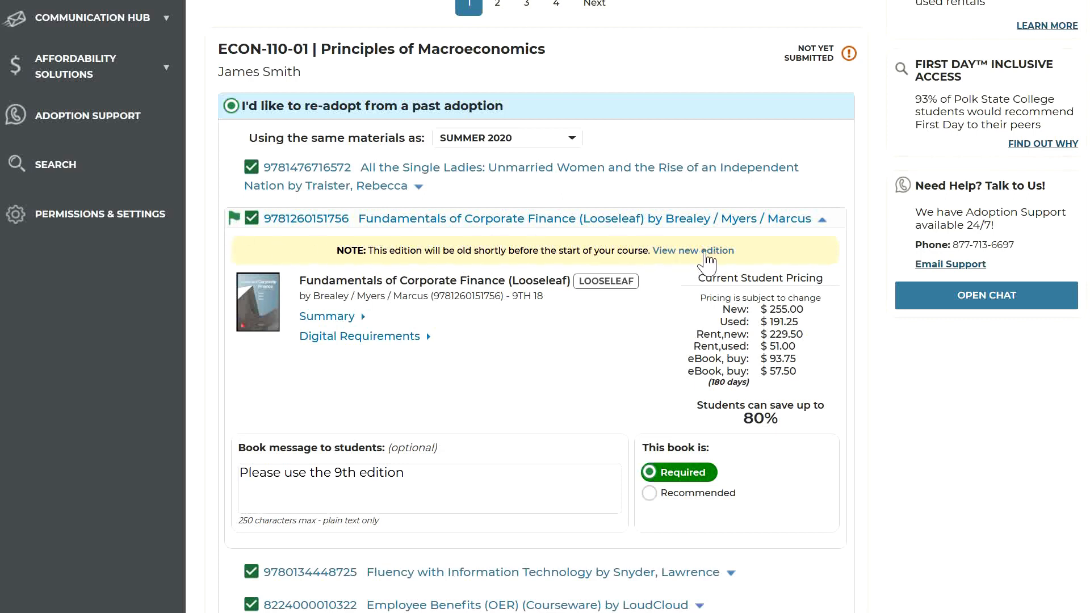
- Start the One Click Re-Adopt for ECON-110-01, dismiss the related sections dialog without submitting, and collapse the re-adopt option
{"action": "scroll", "coordinate": [879, 399], "scroll_direction": "down", "scroll_amount": 5}
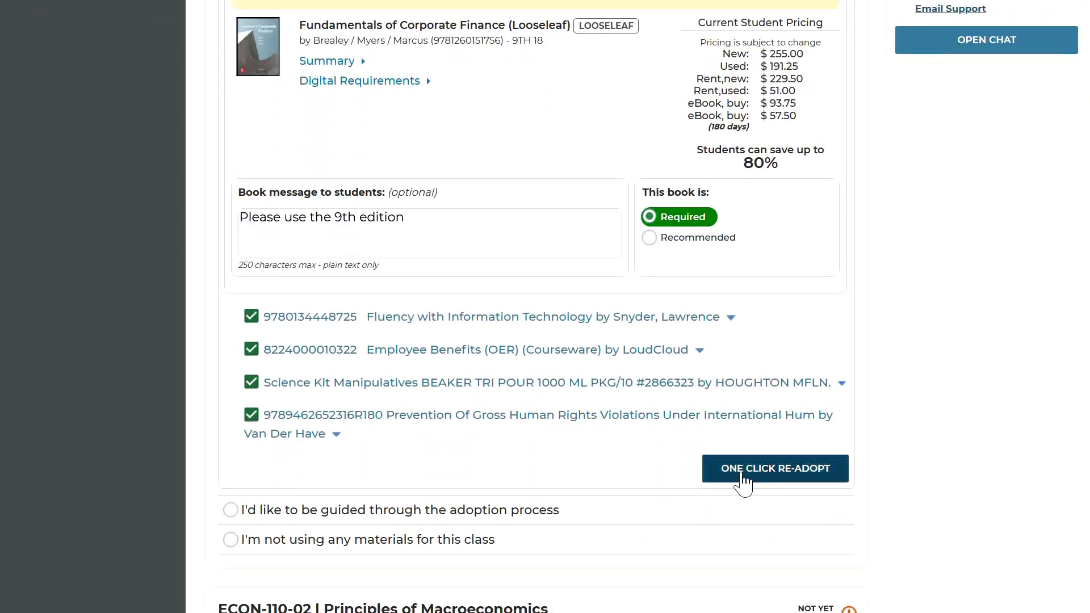
{"action": "left_click", "coordinate": [778, 484]}
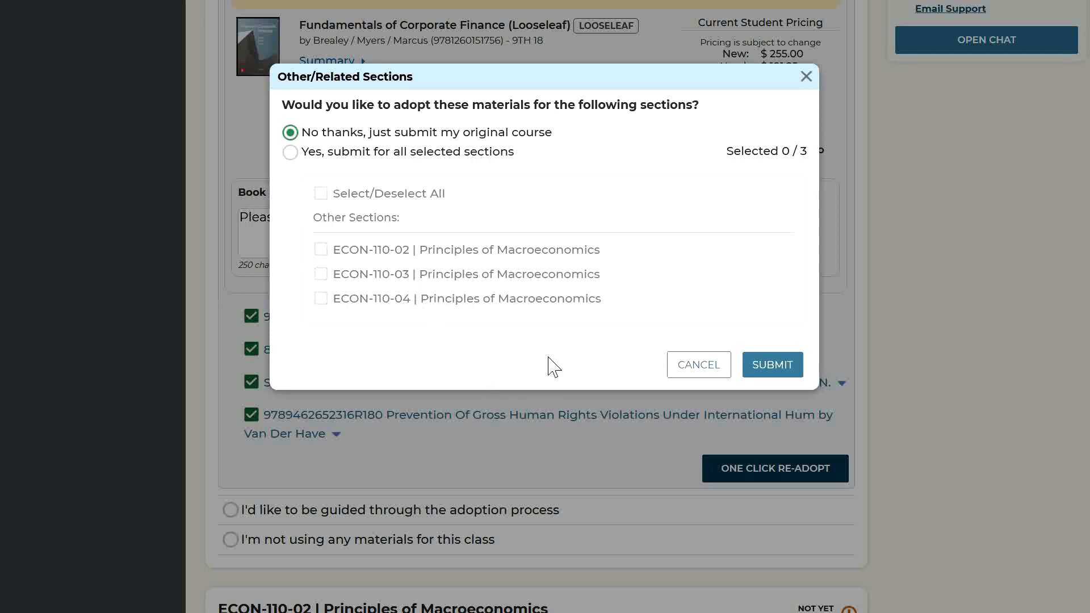
{"action": "left_click", "coordinate": [807, 77]}
{"action": "scroll", "coordinate": [620, 360], "scroll_direction": "up", "scroll_amount": 5}
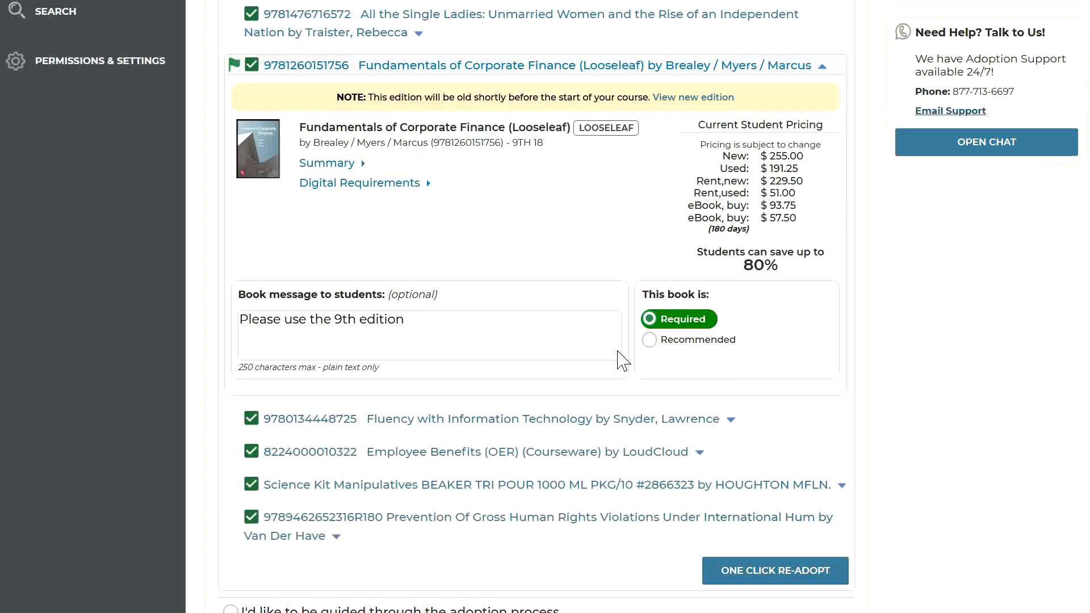
{"action": "left_click", "coordinate": [416, 107]}
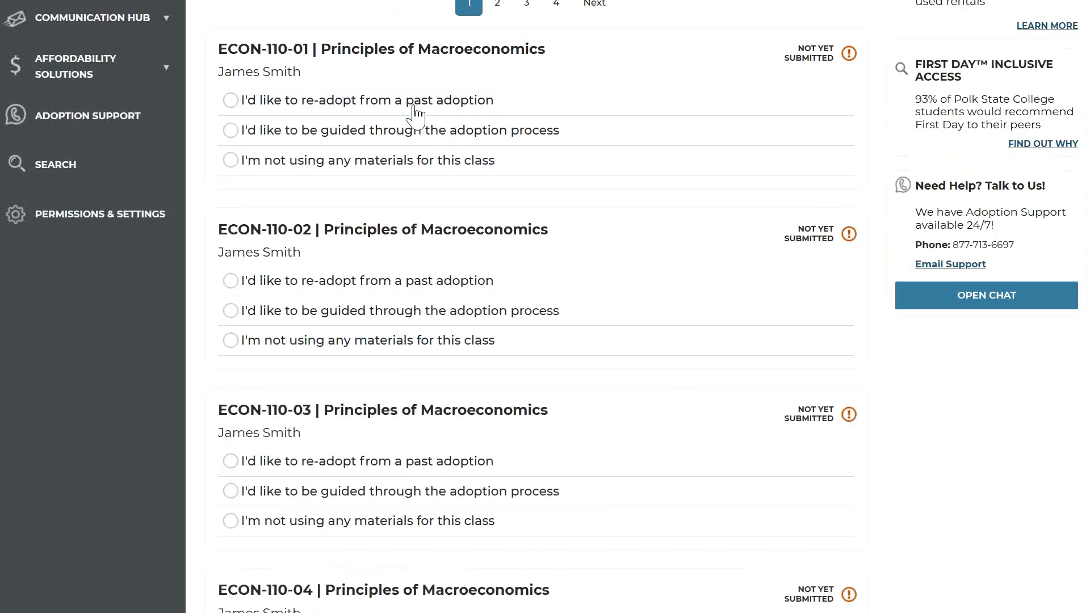
- Choose the guided adoption process for ECON-110-01 and show the Principles of Macroeconomics adoption history for Fall 2020
{"action": "left_click", "coordinate": [345, 134]}
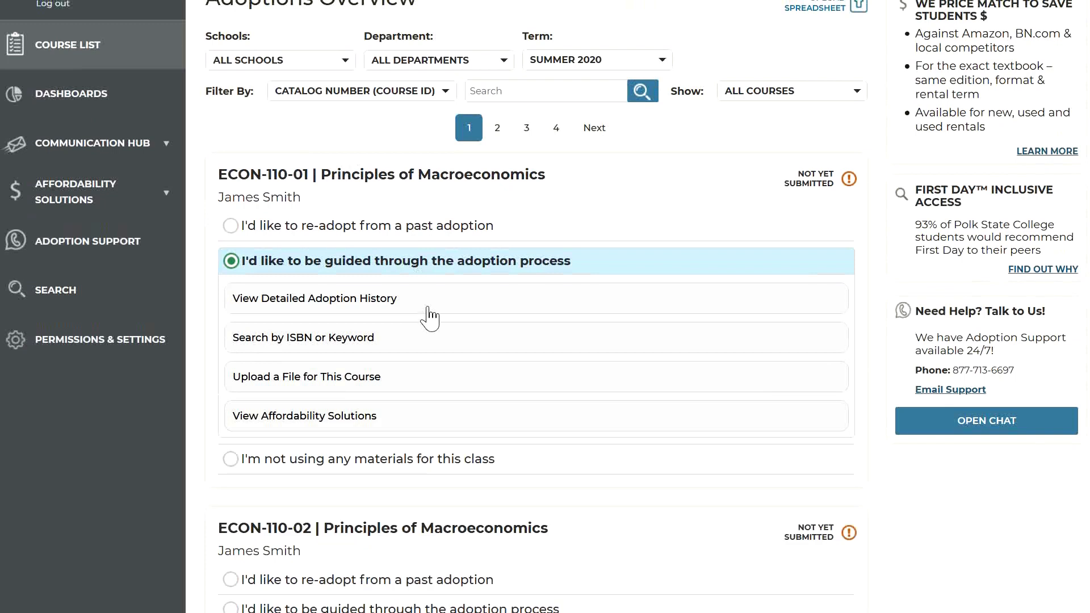
{"action": "left_click", "coordinate": [339, 310]}
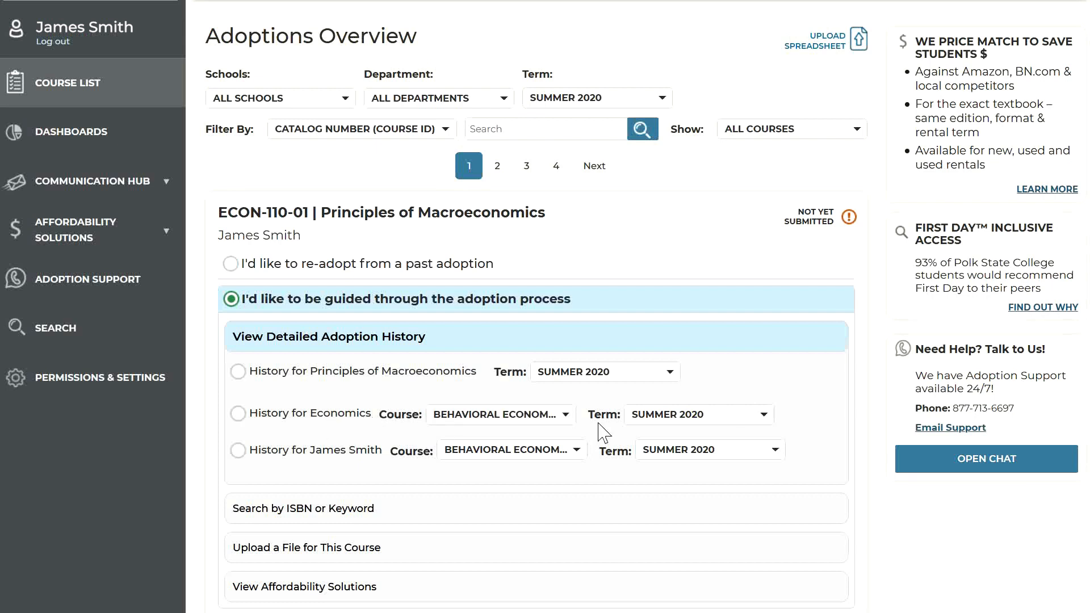
{"action": "left_click", "coordinate": [644, 378]}
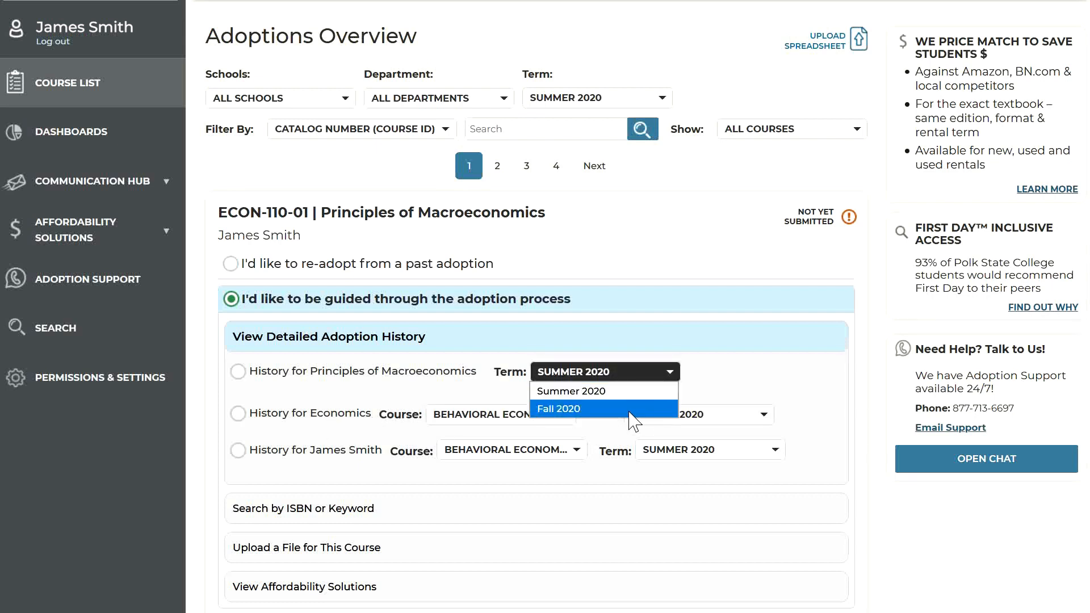
{"action": "left_click", "coordinate": [639, 409]}
- Expand the details of Microeconomics (OER) (Courseware) and add the Fall 2020 history materials to the course
{"action": "scroll", "coordinate": [732, 372], "scroll_direction": "down", "scroll_amount": 3}
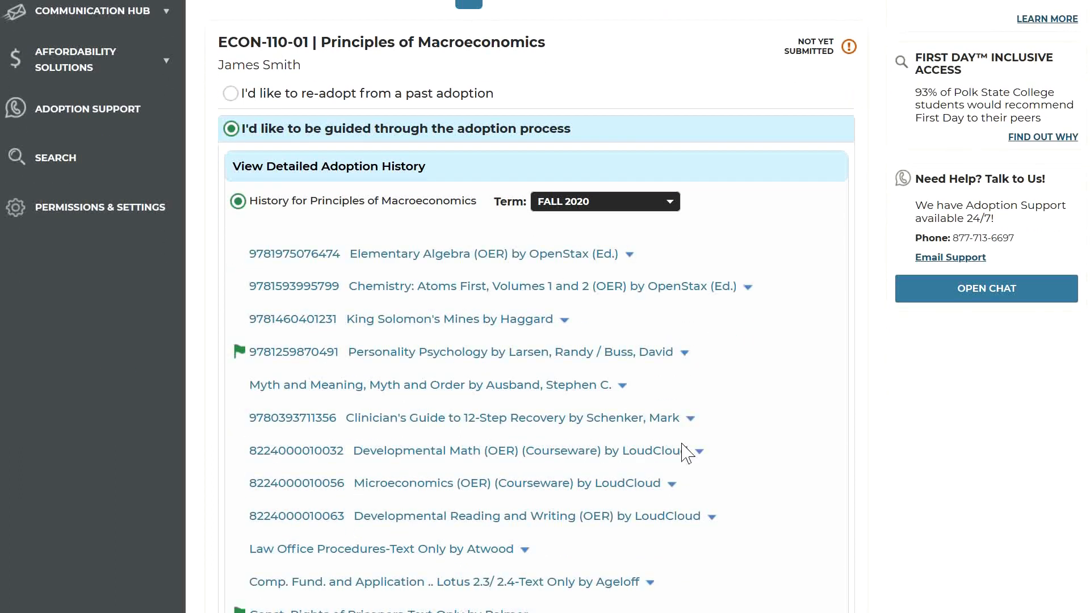
{"action": "left_click", "coordinate": [559, 483]}
{"action": "scroll", "coordinate": [562, 482], "scroll_direction": "down", "scroll_amount": 4}
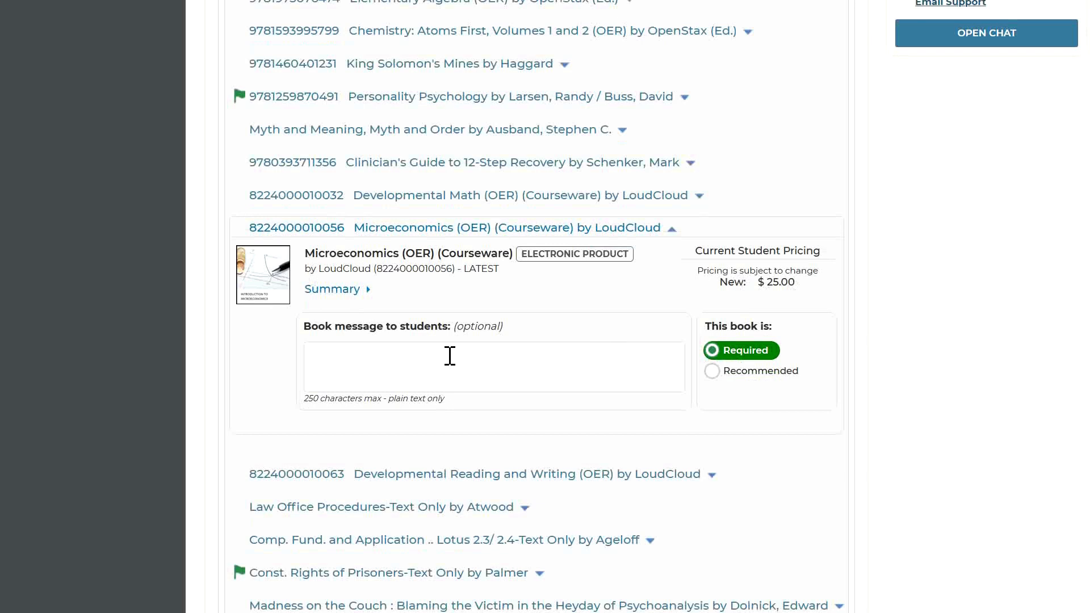
{"action": "scroll", "coordinate": [611, 356], "scroll_direction": "down", "scroll_amount": 3}
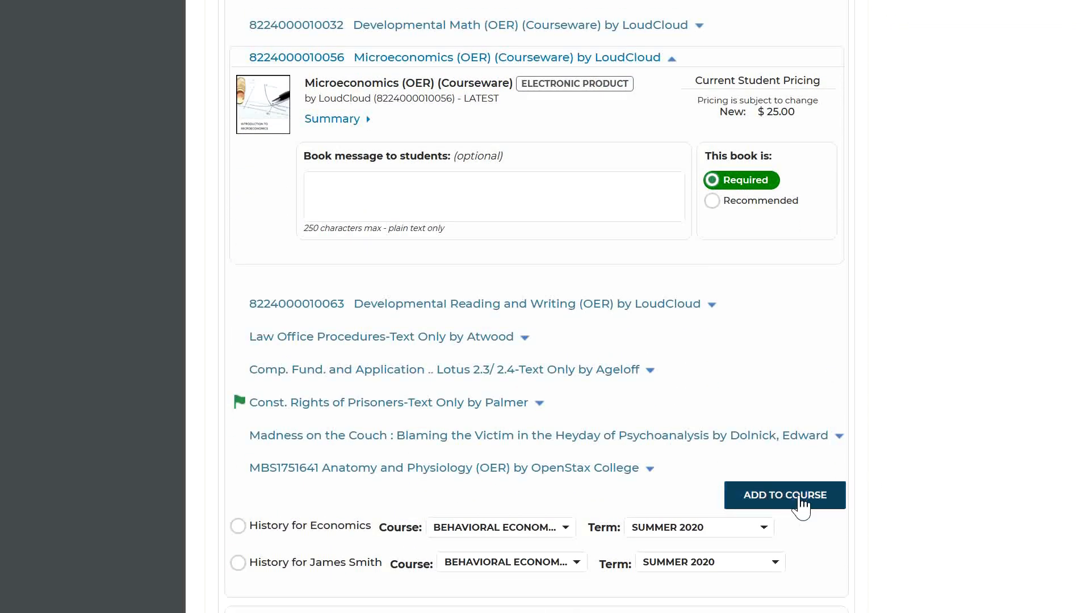
{"action": "left_click", "coordinate": [776, 503]}
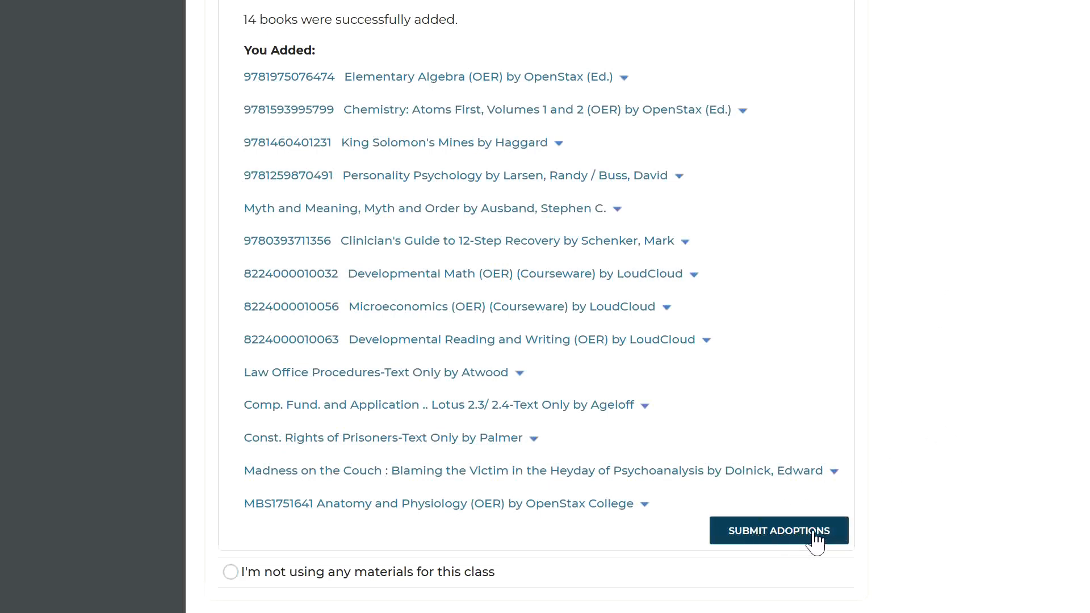
- Search for course materials by ISBN or keyword using "Economics"
{"action": "scroll", "coordinate": [523, 292], "scroll_direction": "up", "scroll_amount": 4}
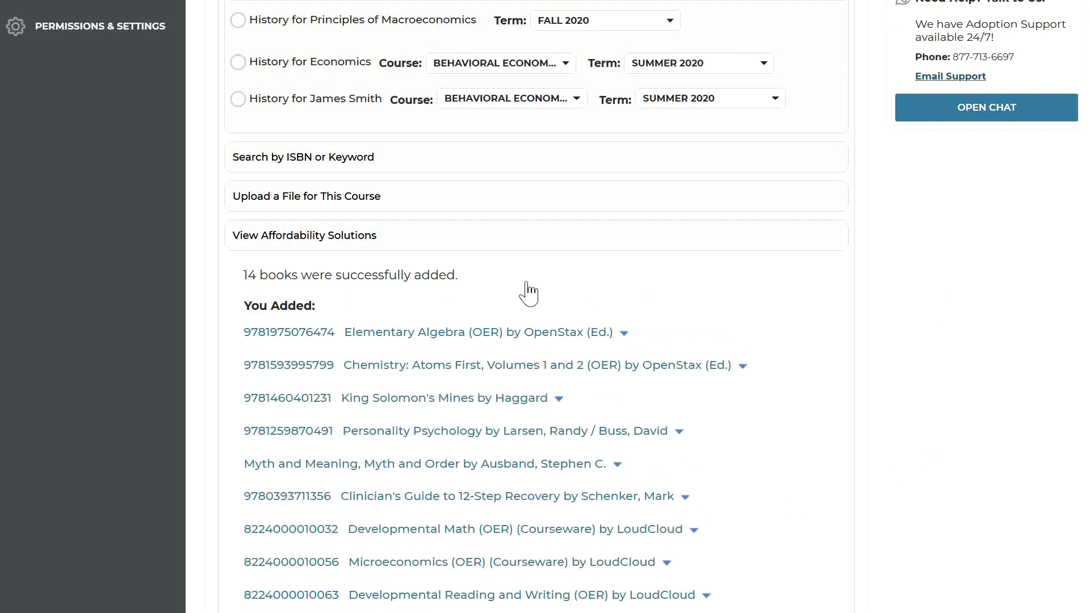
{"action": "left_click", "coordinate": [383, 165]}
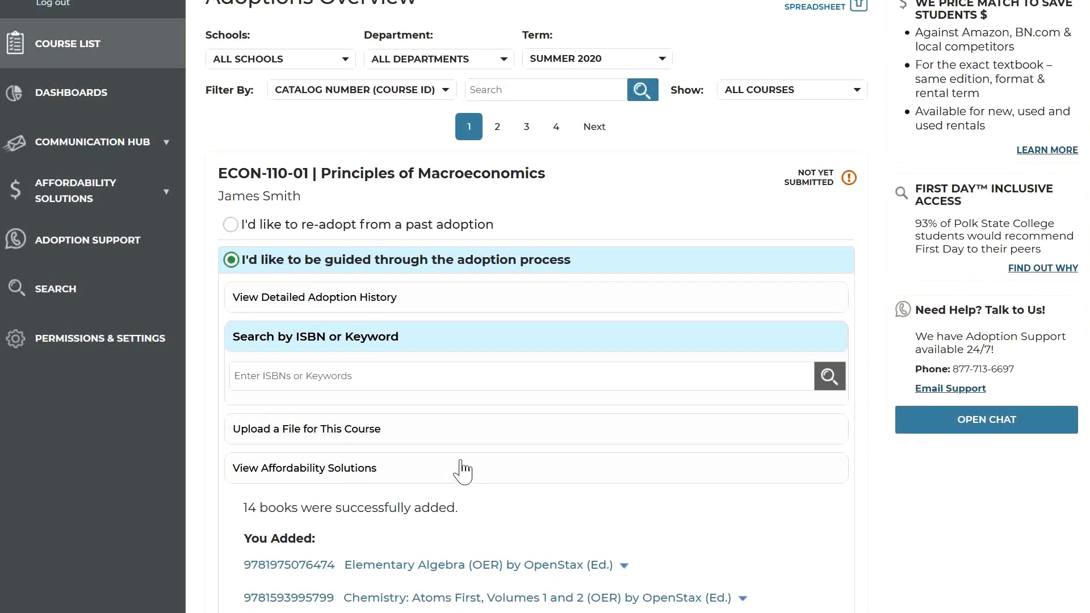
{"action": "type", "text": "Economics"}
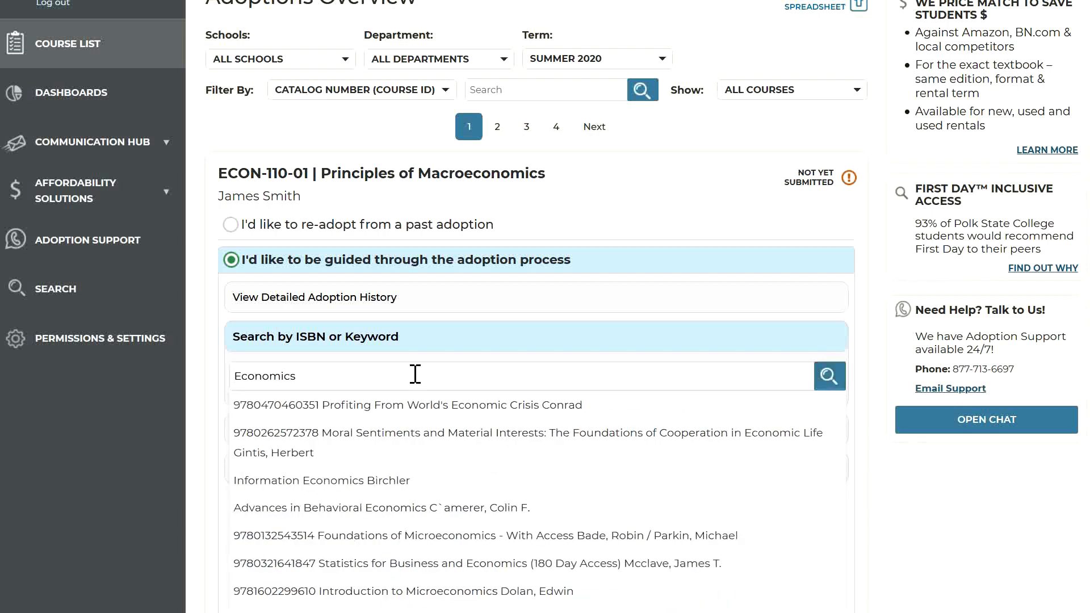
{"action": "key", "text": "Return"}
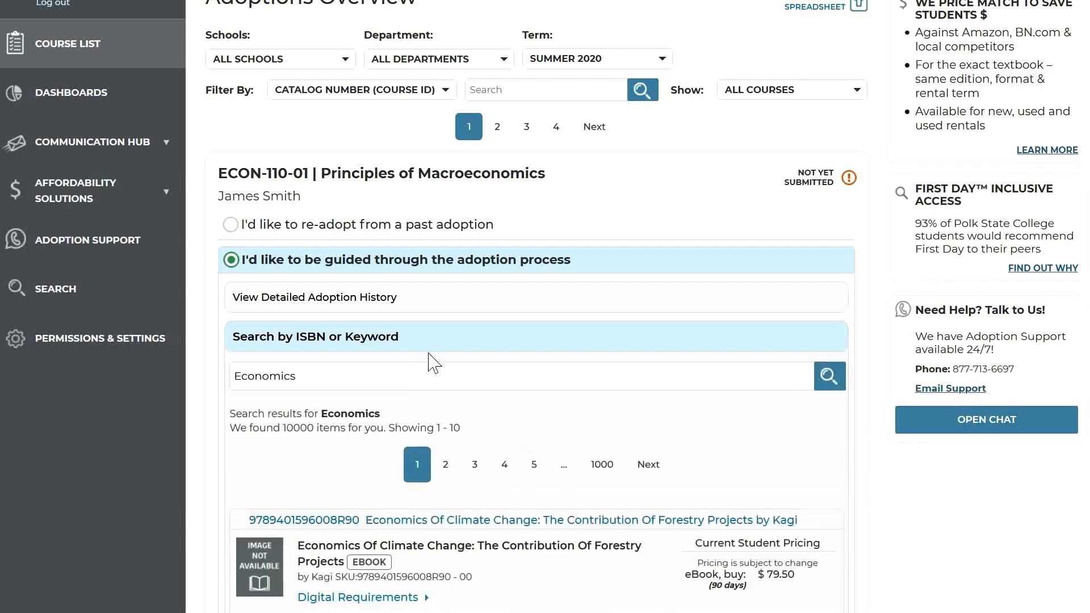
- Add Statistics for Business and Economics : Minitab - Text Only from the search results to the course
{"action": "scroll", "coordinate": [881, 437], "scroll_direction": "down", "scroll_amount": 5}
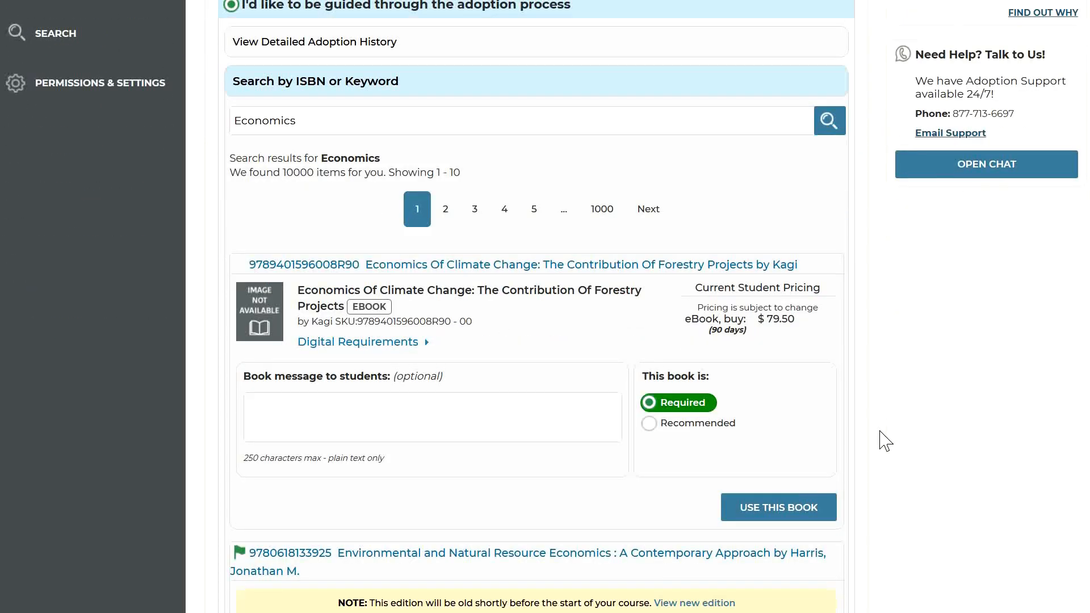
{"action": "scroll", "coordinate": [881, 438], "scroll_direction": "down", "scroll_amount": 9}
{"action": "scroll", "coordinate": [884, 441], "scroll_direction": "down", "scroll_amount": 3}
{"action": "left_click", "coordinate": [826, 527]}
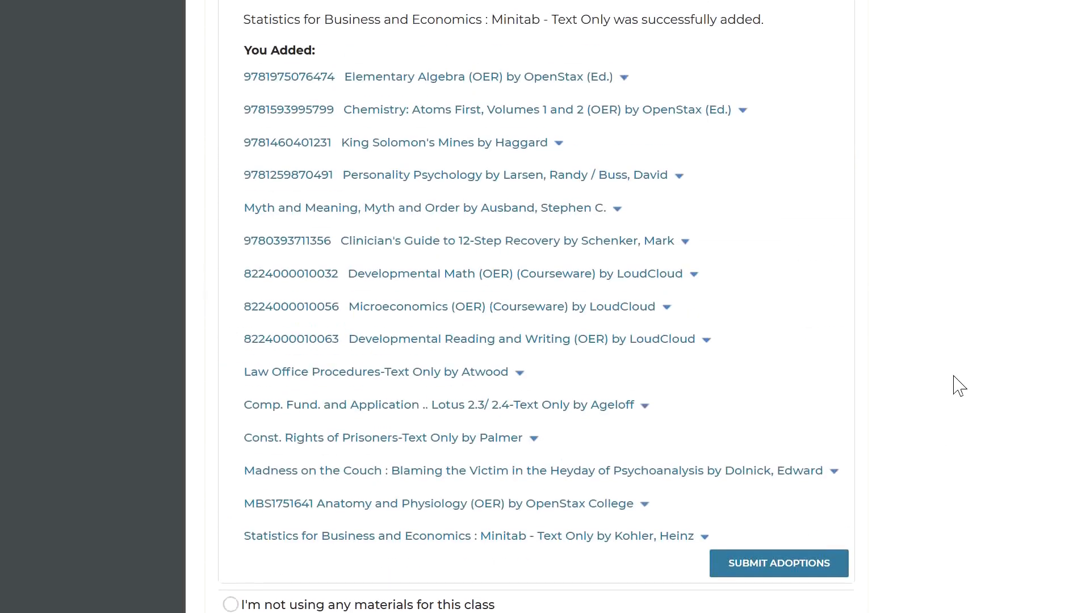
- Open the file upload option for ECON-110-01 and get the adoption file template
{"action": "scroll", "coordinate": [958, 391], "scroll_direction": "up", "scroll_amount": 6}
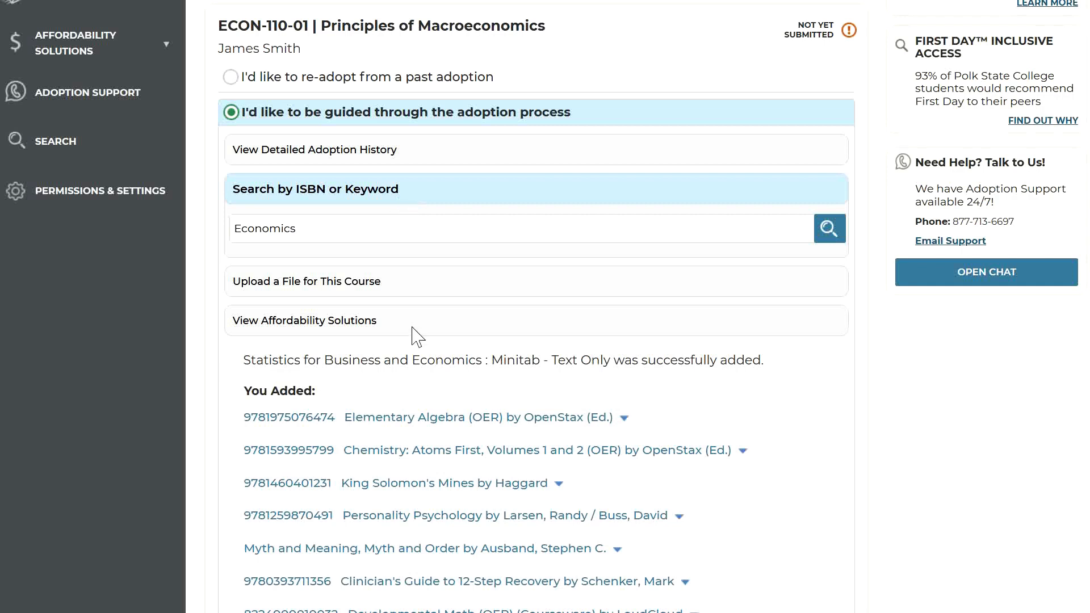
{"action": "scroll", "coordinate": [402, 207], "scroll_direction": "down", "scroll_amount": 6}
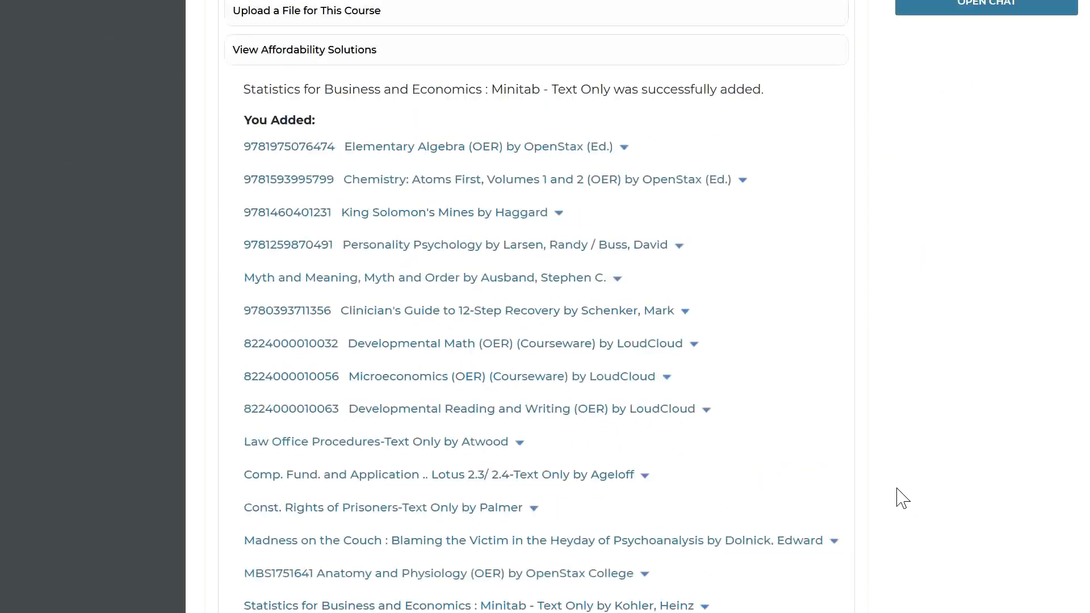
{"action": "scroll", "coordinate": [902, 498], "scroll_direction": "up", "scroll_amount": 7}
{"action": "left_click", "coordinate": [321, 372]}
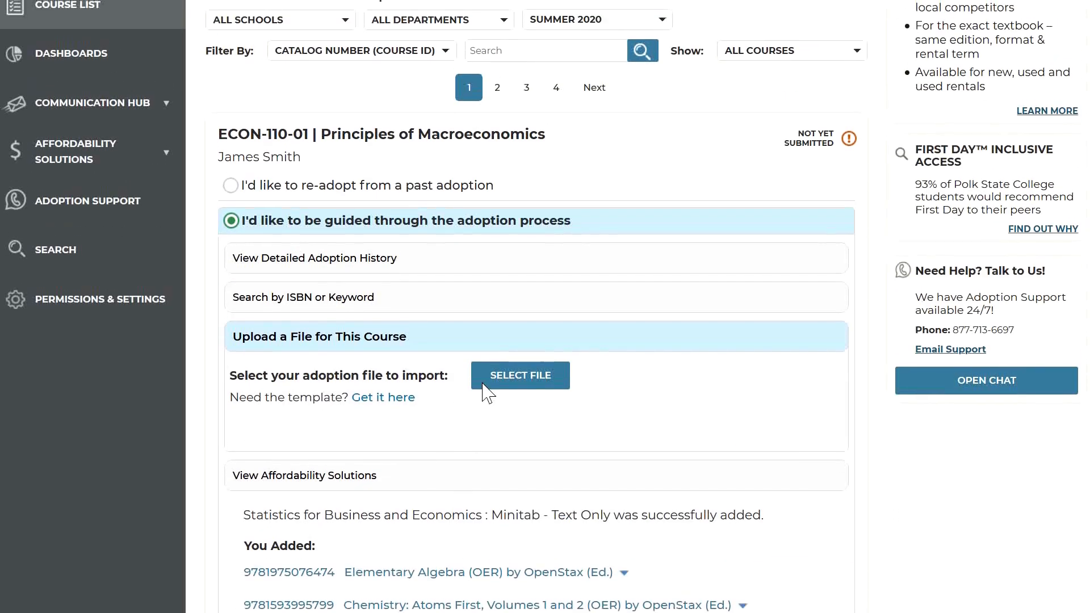
{"action": "left_click", "coordinate": [397, 400]}
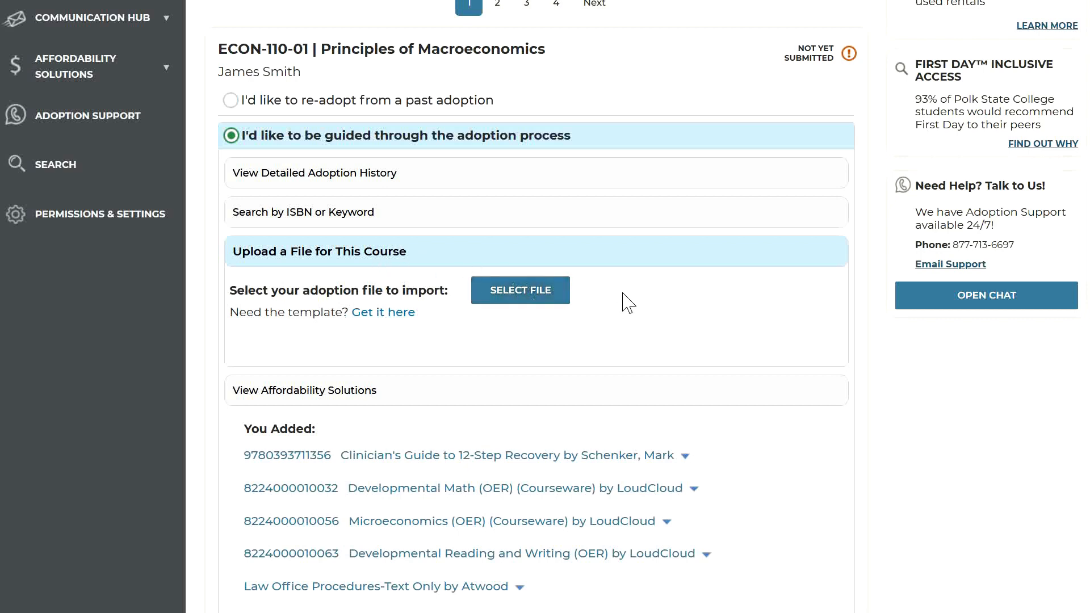
- Open the affordability solutions for ECON-110-01 and look through the listed low-cost materials and their student pricing
{"action": "scroll", "coordinate": [624, 312], "scroll_direction": "up", "scroll_amount": 2}
{"action": "scroll", "coordinate": [622, 329], "scroll_direction": "up", "scroll_amount": 2}
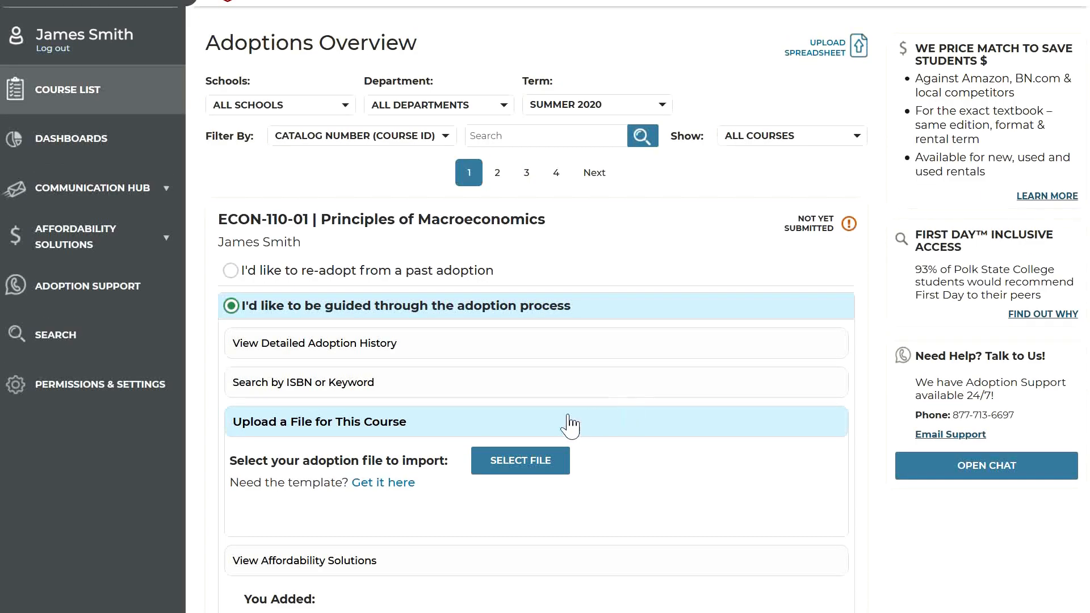
{"action": "left_click", "coordinate": [349, 565]}
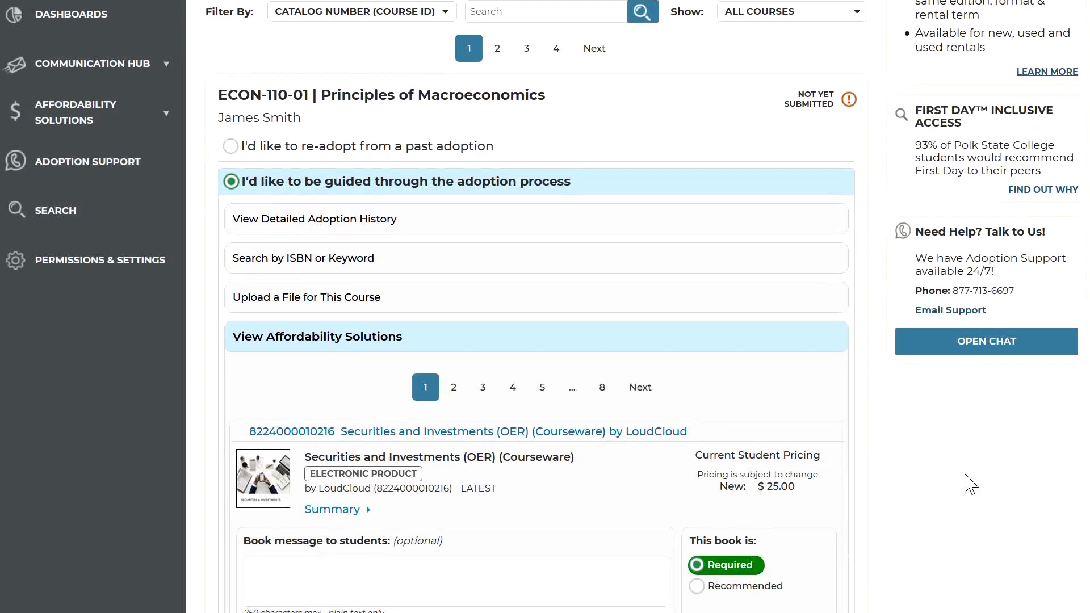
{"action": "scroll", "coordinate": [975, 482], "scroll_direction": "down", "scroll_amount": 5}
{"action": "scroll", "coordinate": [964, 477], "scroll_direction": "down", "scroll_amount": 6}
{"action": "scroll", "coordinate": [957, 484], "scroll_direction": "down", "scroll_amount": 4}
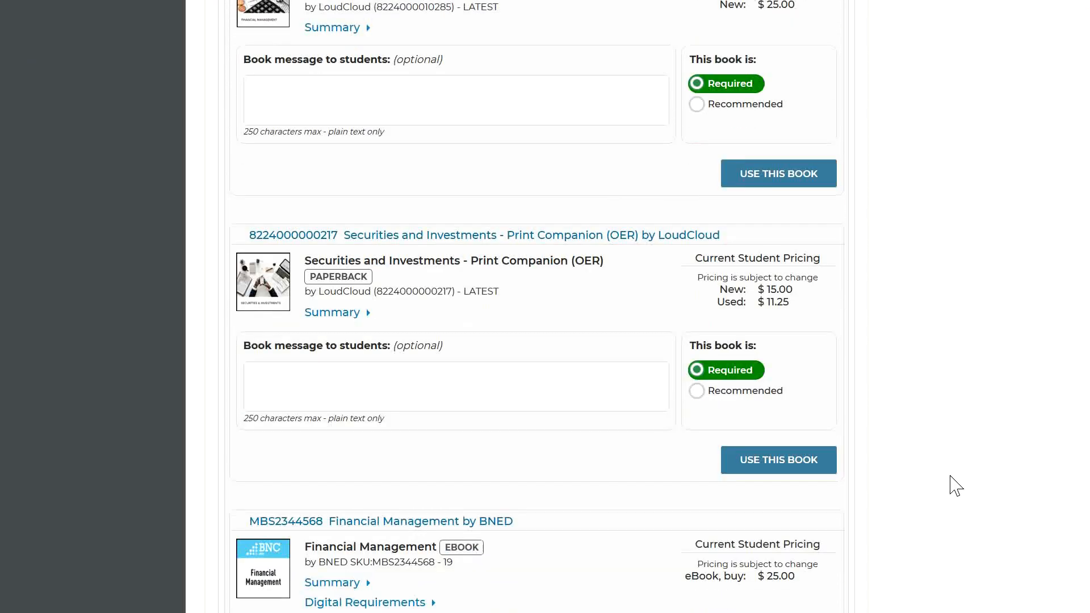
{"action": "scroll", "coordinate": [957, 486], "scroll_direction": "up", "scroll_amount": 12}
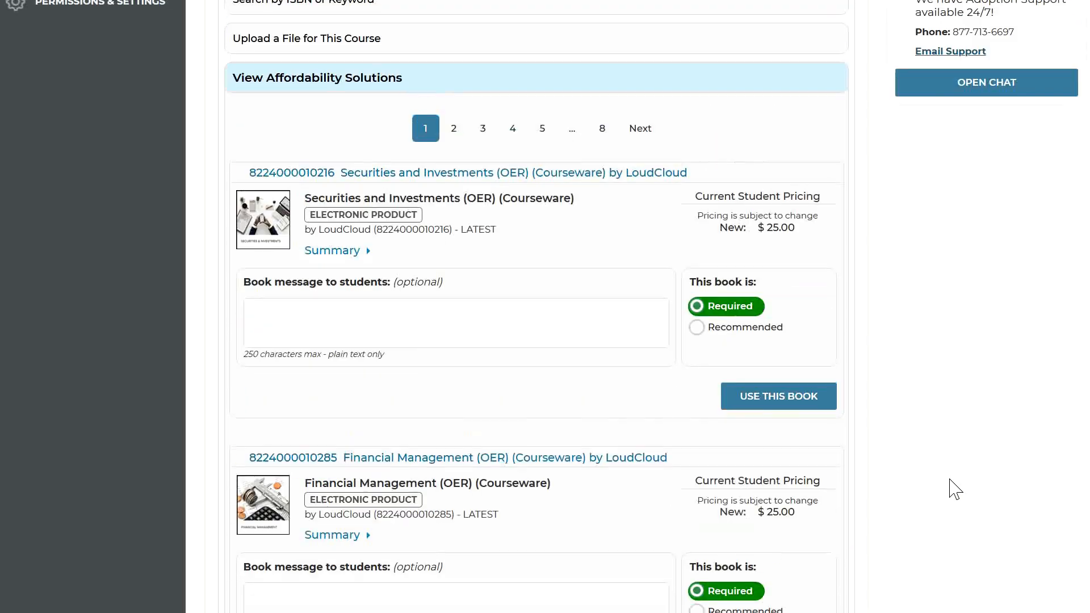
{"action": "scroll", "coordinate": [956, 490], "scroll_direction": "up", "scroll_amount": 5}
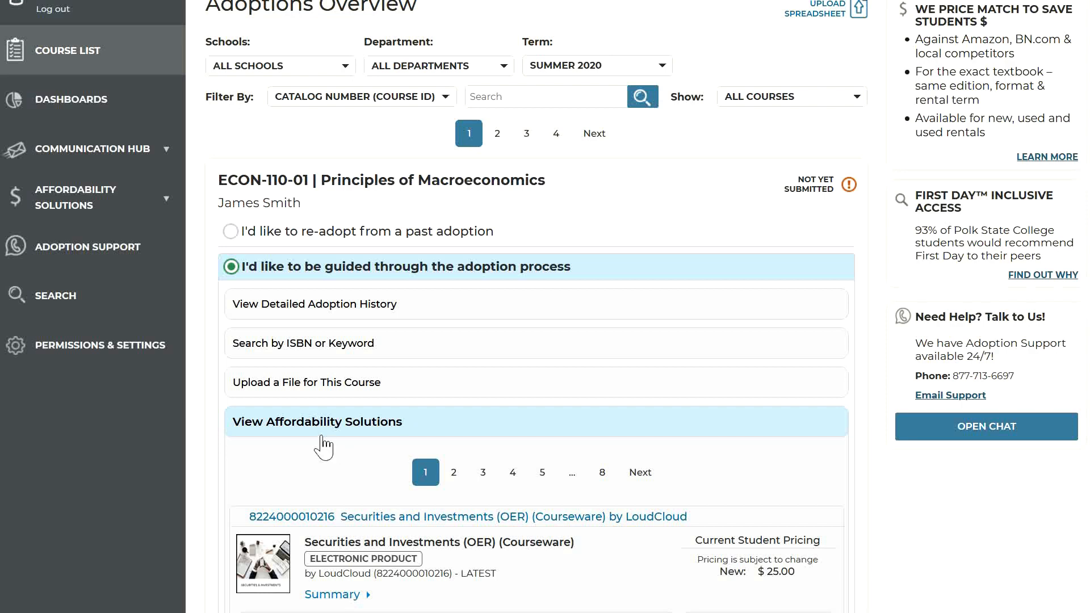
- Indicate that no materials are used for ECON-110-01 and toggle the Open Education Resources answer
{"action": "left_click", "coordinate": [293, 268]}
{"action": "left_click", "coordinate": [296, 292]}
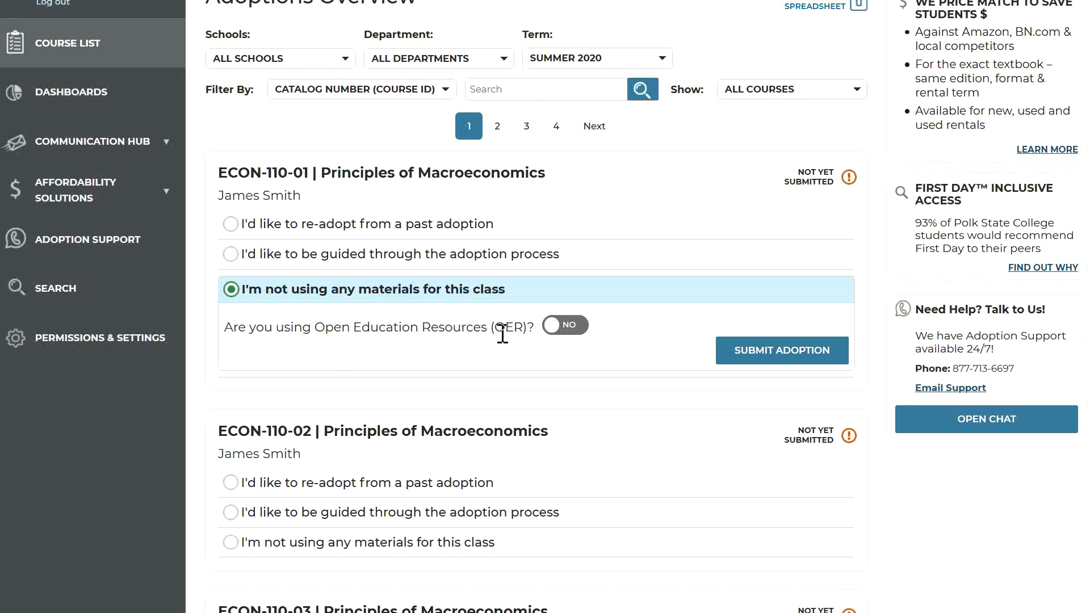
{"action": "left_click", "coordinate": [564, 329]}
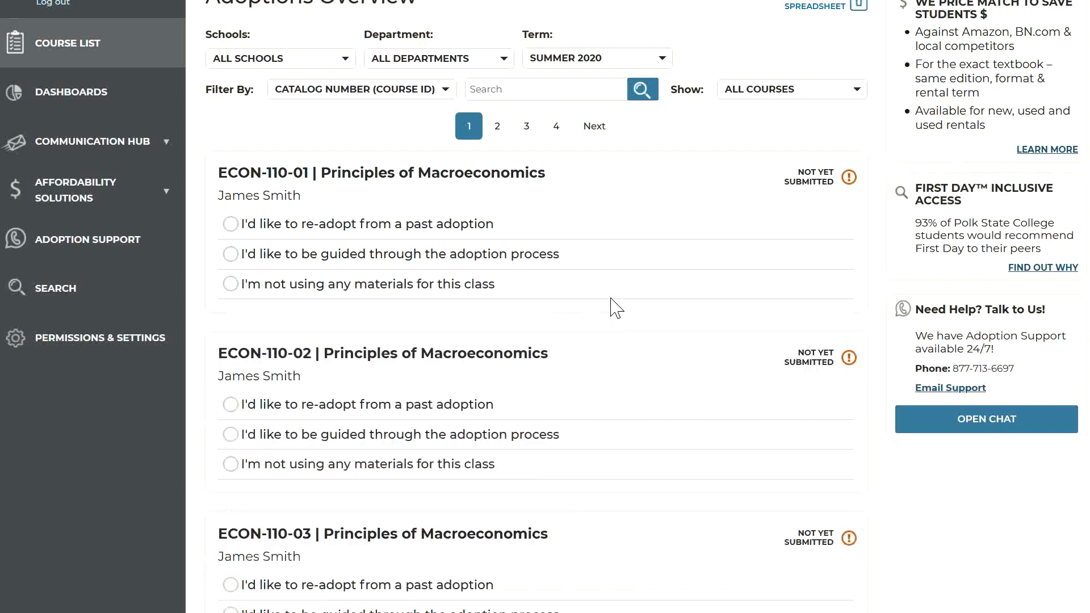
- Filter the Adoptions Overview to show only submitted courses
{"action": "scroll", "coordinate": [615, 307], "scroll_direction": "up", "scroll_amount": 2}
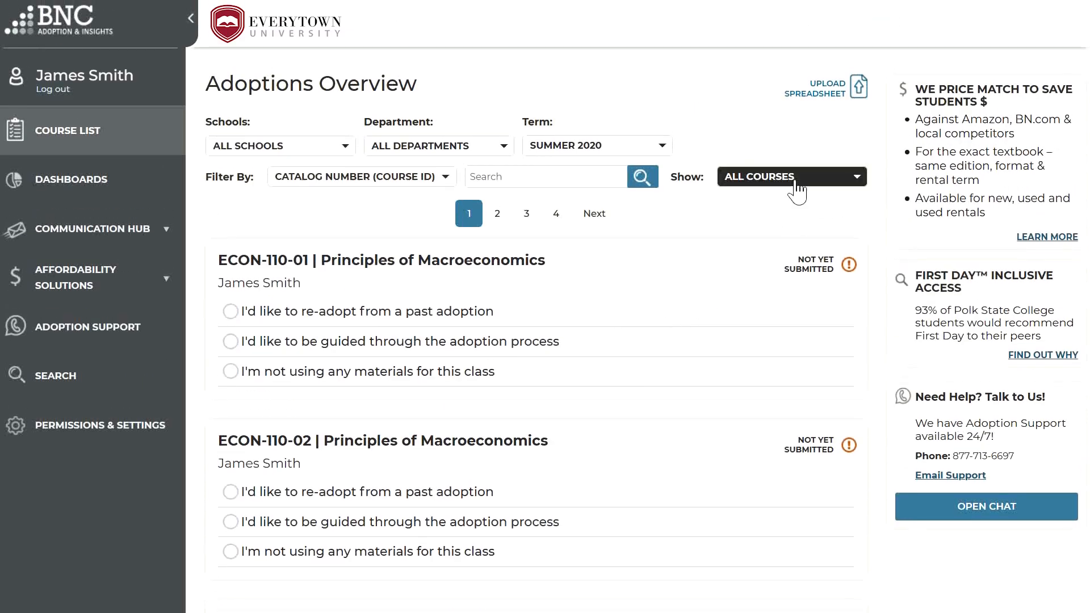
{"action": "left_click", "coordinate": [797, 179]}
{"action": "left_click", "coordinate": [784, 215]}
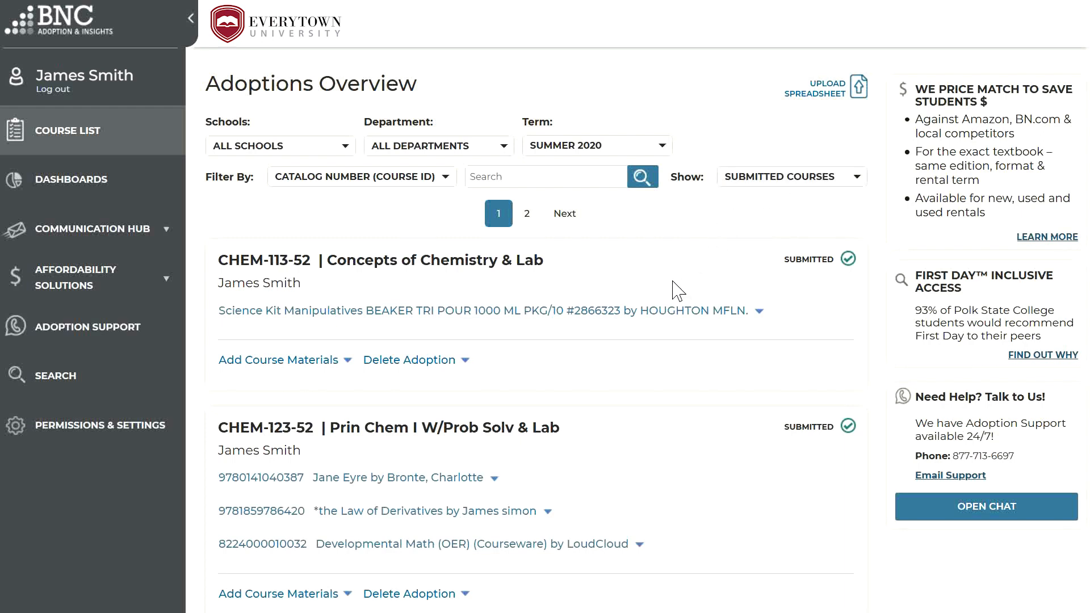
- Expand the science kit's details under CHEM-113-52 and search for additional course materials using "Chemistry"
{"action": "left_click", "coordinate": [462, 310]}
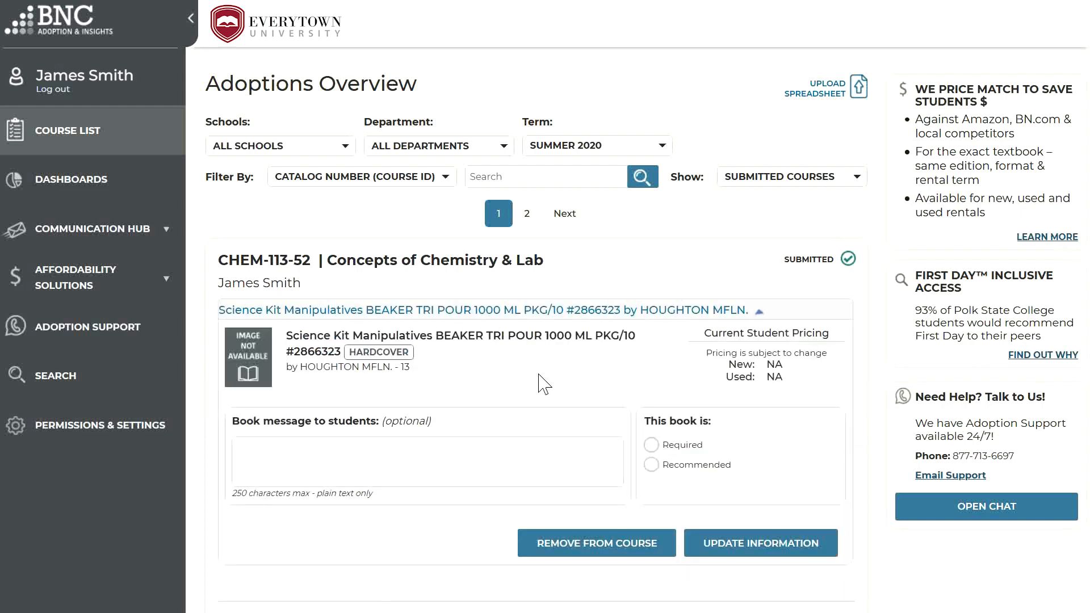
{"action": "scroll", "coordinate": [535, 379], "scroll_direction": "down", "scroll_amount": 3}
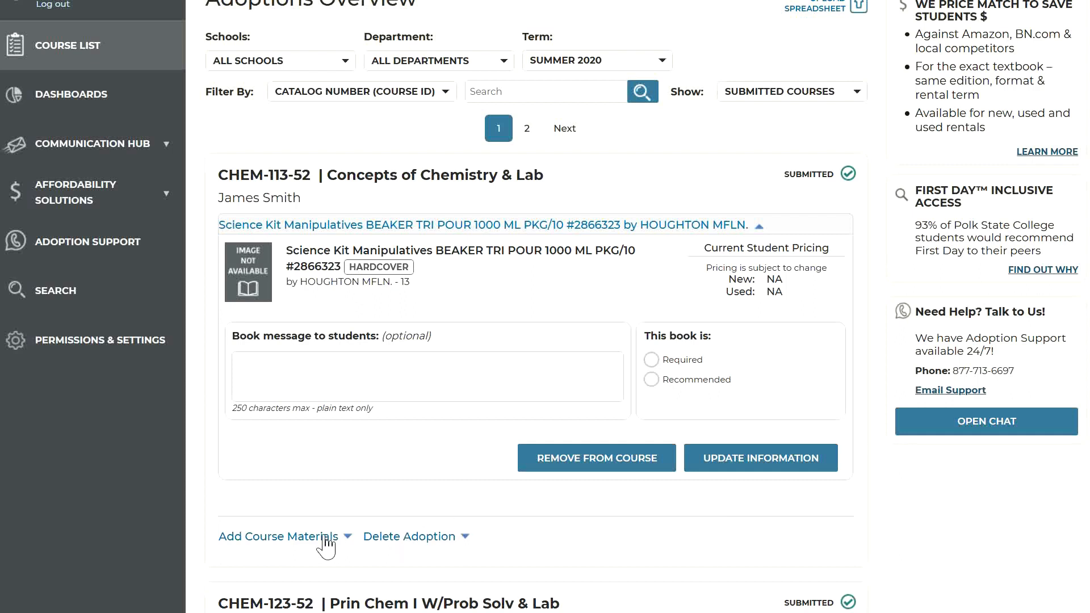
{"action": "left_click", "coordinate": [306, 537]}
{"action": "left_click", "coordinate": [356, 340]}
{"action": "type", "text": "Chemistry"}
{"action": "key", "text": "Return"}
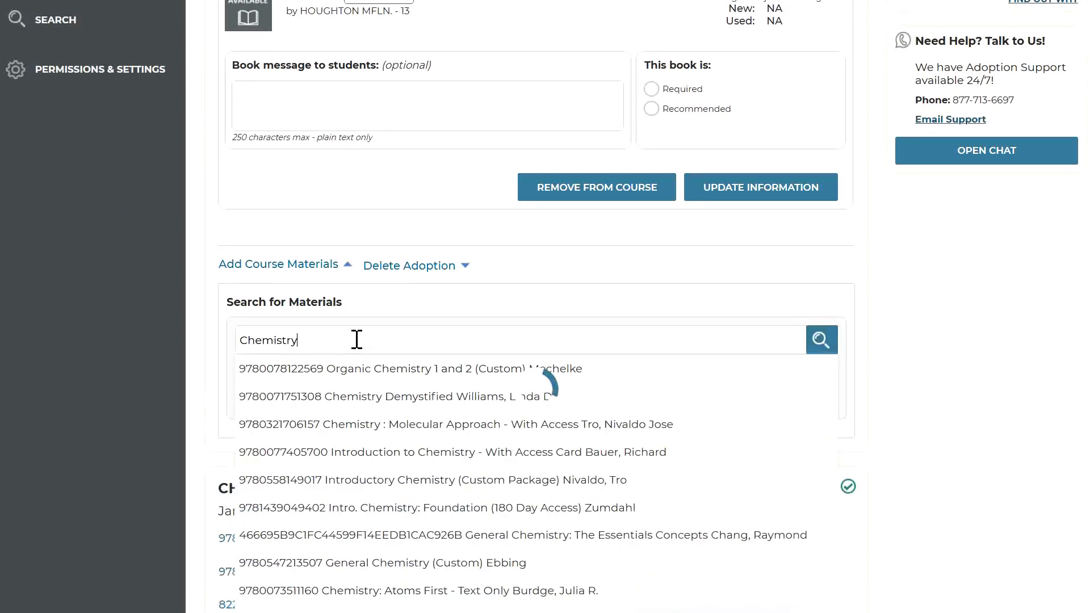
- Add Handbook Of Industrial Chemistry And Biotechnology to CHEM-113-52 and submit the updated adoption
{"action": "scroll", "coordinate": [659, 331], "scroll_direction": "down", "scroll_amount": 3}
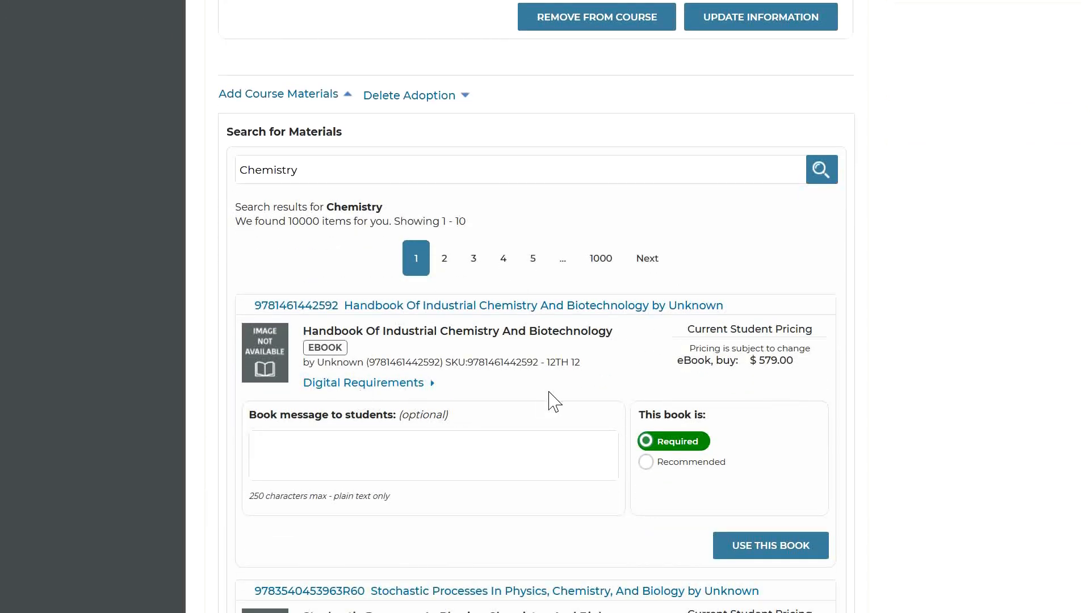
{"action": "left_click", "coordinate": [767, 547]}
{"action": "scroll", "coordinate": [567, 414], "scroll_direction": "up", "scroll_amount": 2}
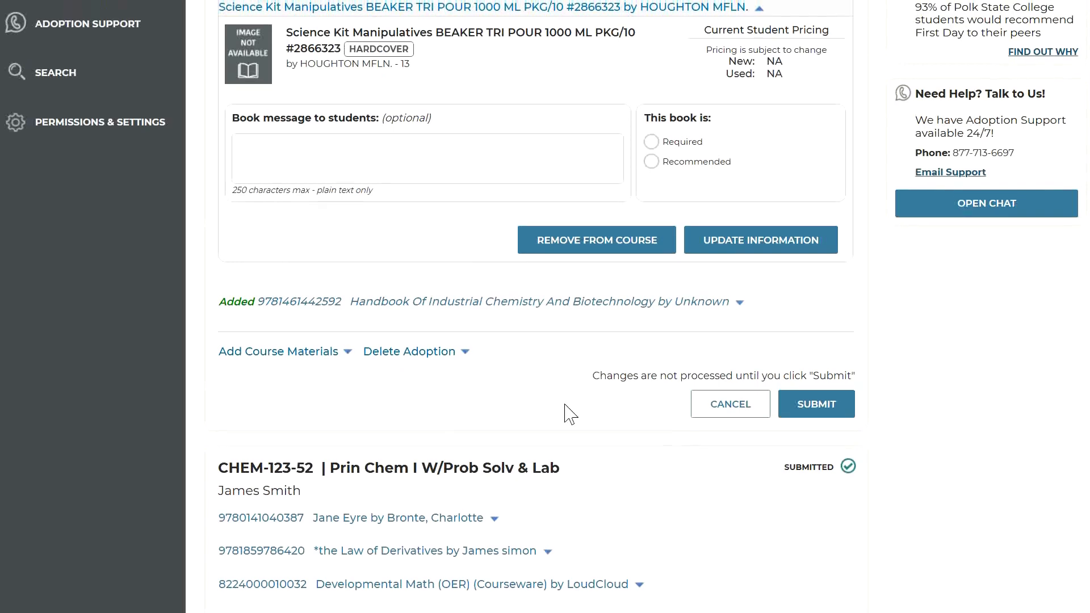
{"action": "scroll", "coordinate": [365, 311], "scroll_direction": "up", "scroll_amount": 2}
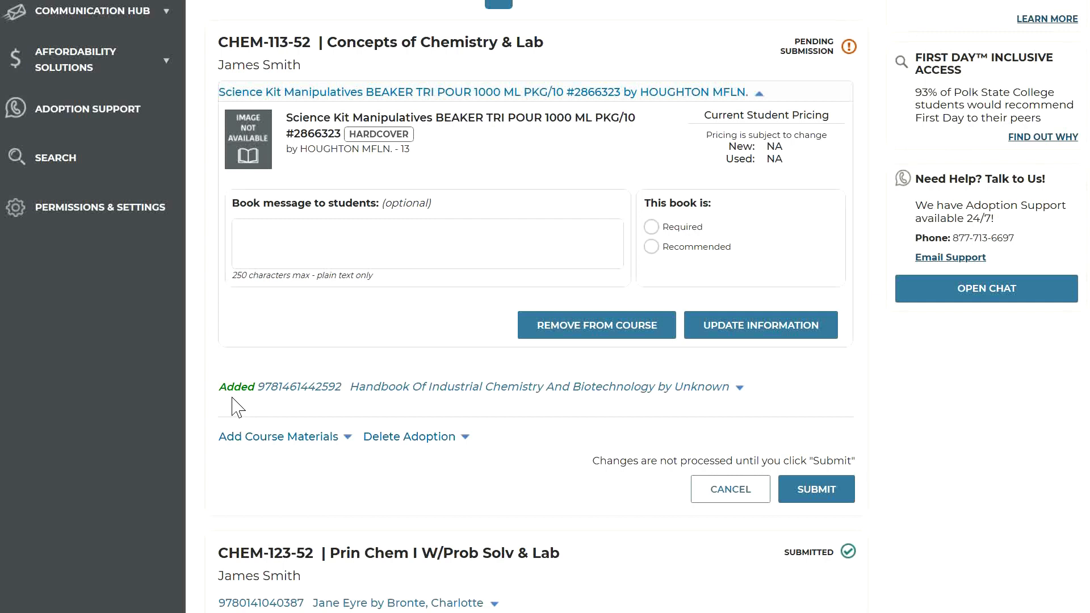
{"action": "left_click", "coordinate": [790, 489]}
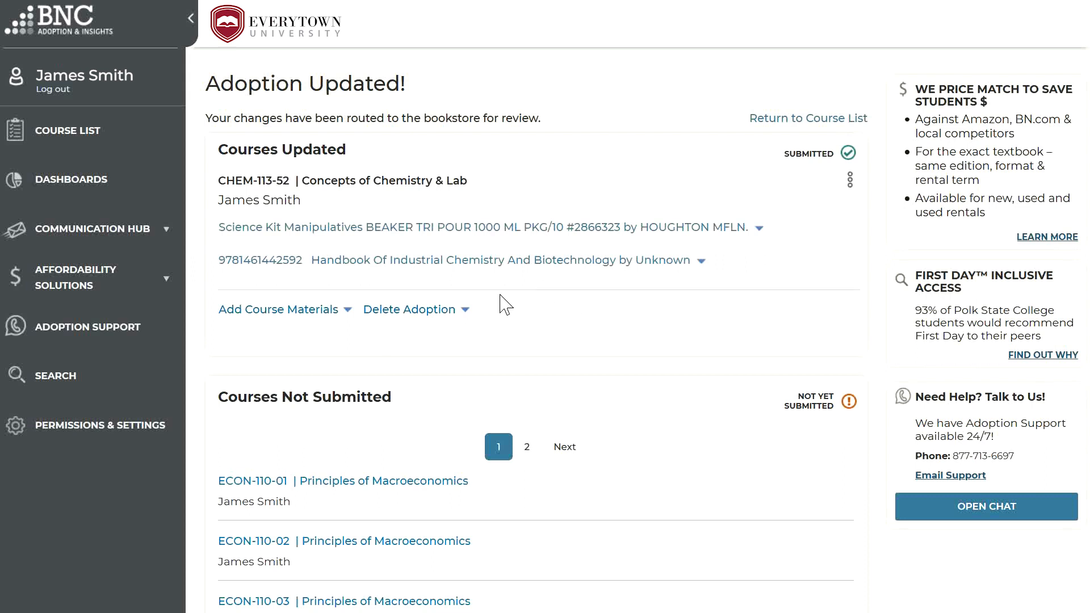
- Try the Delete Adoption choice No Materials Required for CHEM-113-52, and return to the course list without removing the materials
{"action": "left_click", "coordinate": [384, 311]}
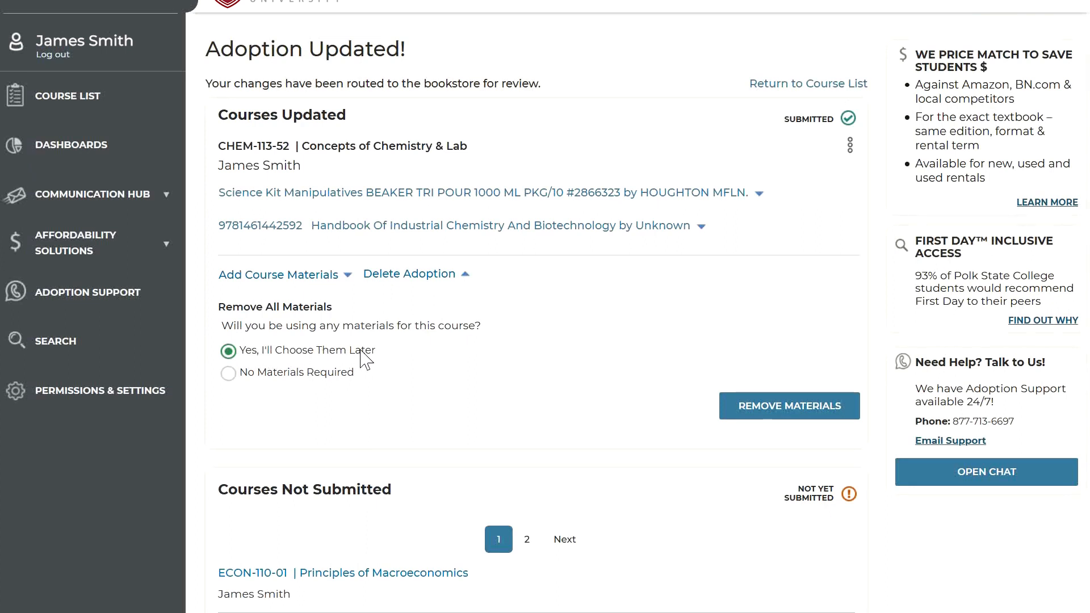
{"action": "left_click", "coordinate": [228, 374]}
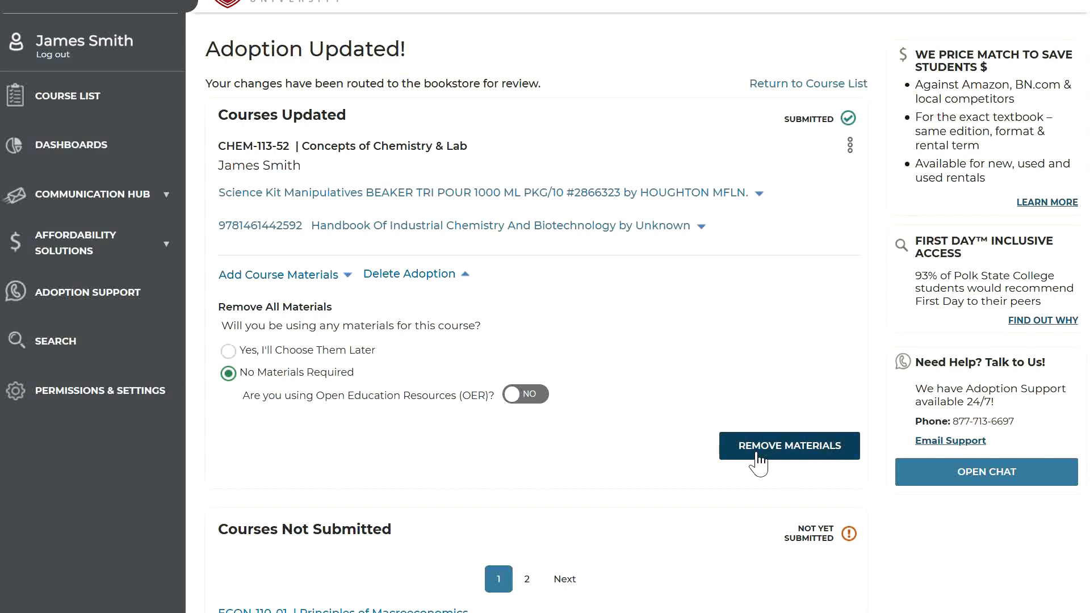
{"action": "scroll", "coordinate": [738, 460], "scroll_direction": "up", "scroll_amount": 1}
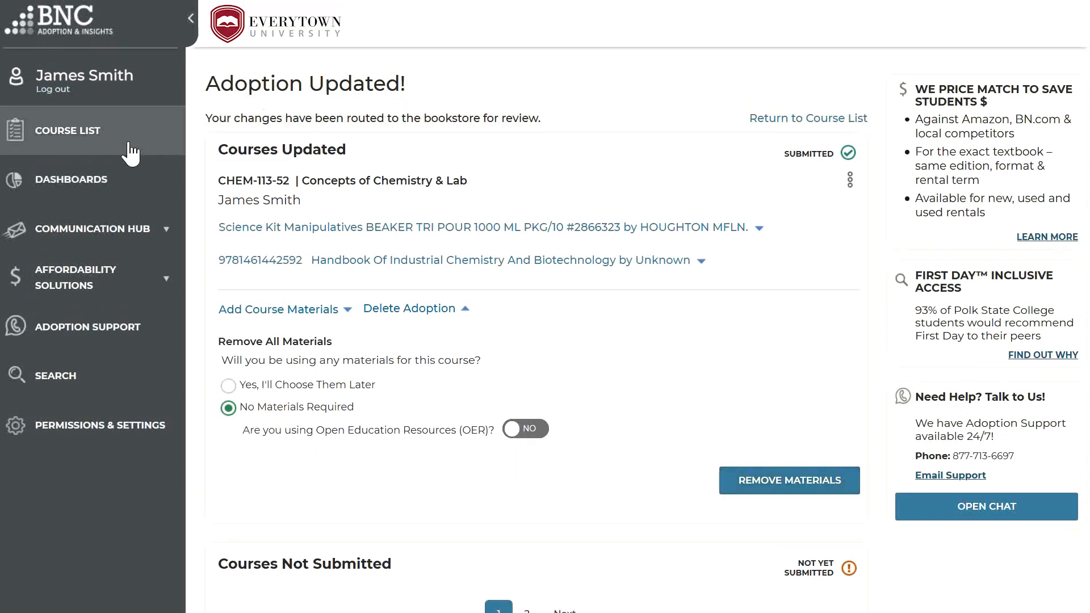
{"action": "left_click", "coordinate": [107, 138]}
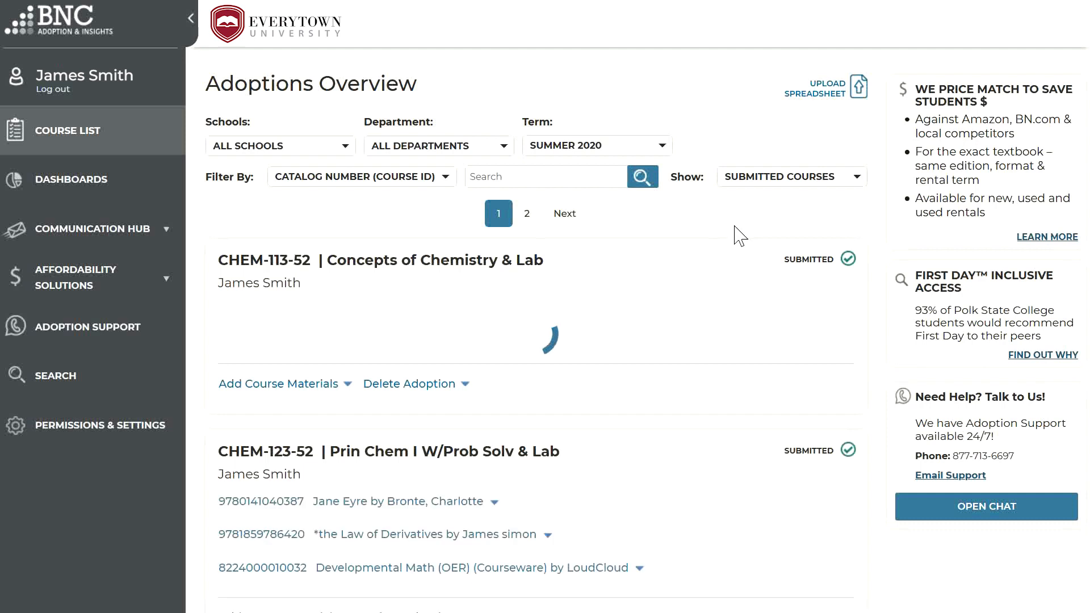